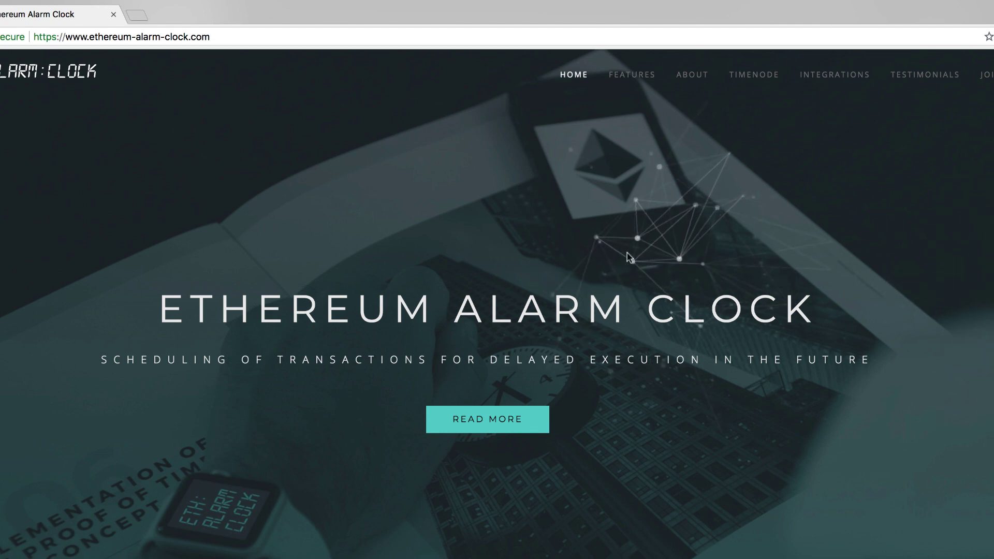
Jump to the TimeNode section listing the download, fund and start steps.
{"action": "left_click", "coordinate": [756, 76]}
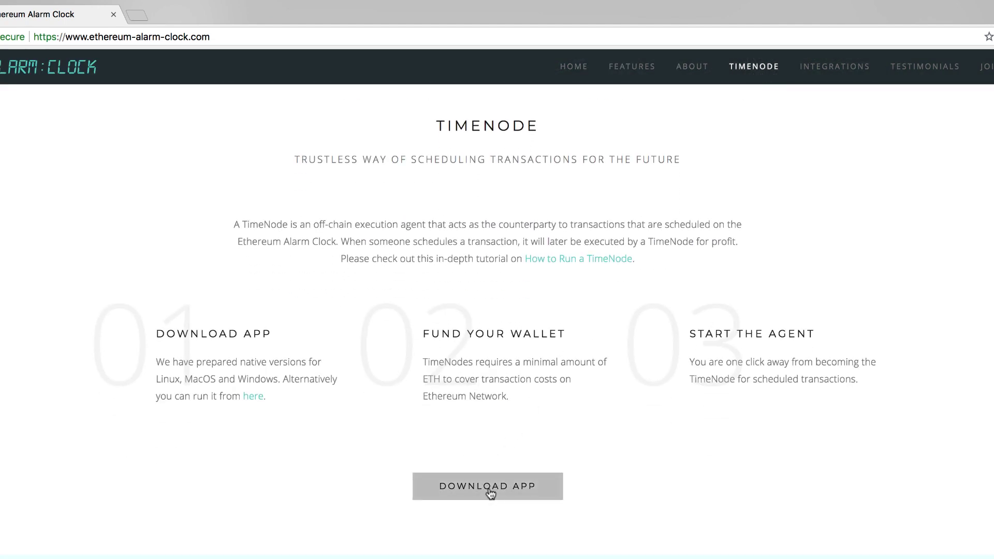
Download TimeNode-1.0.0-rc.2-macos.dmg from the GitHub releases page.
{"action": "left_click", "coordinate": [490, 493]}
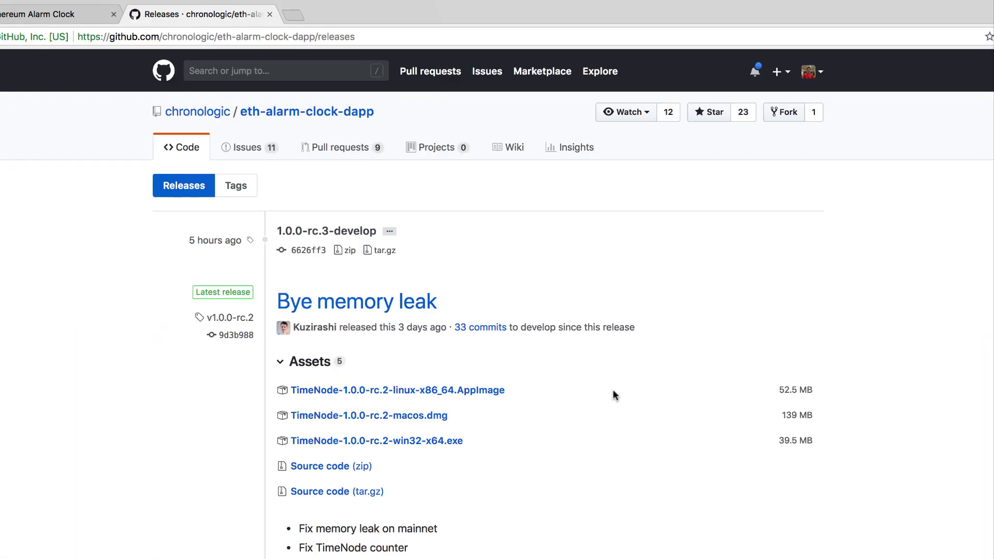
{"action": "scroll", "coordinate": [613, 392], "scroll_direction": "down", "scroll_amount": 1}
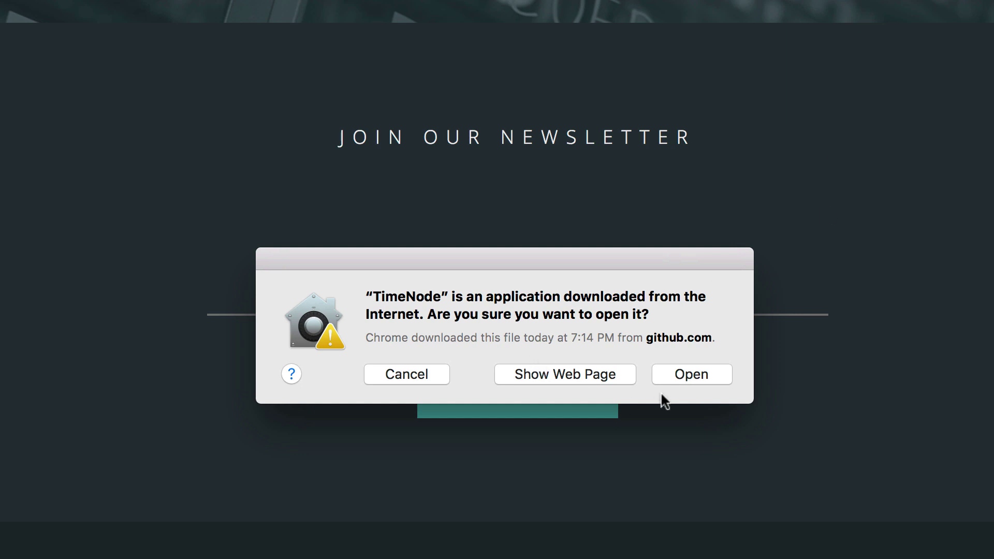
Allow the downloaded TimeNode app to open past the macOS Gatekeeper warning.
{"action": "left_click", "coordinate": [688, 375]}
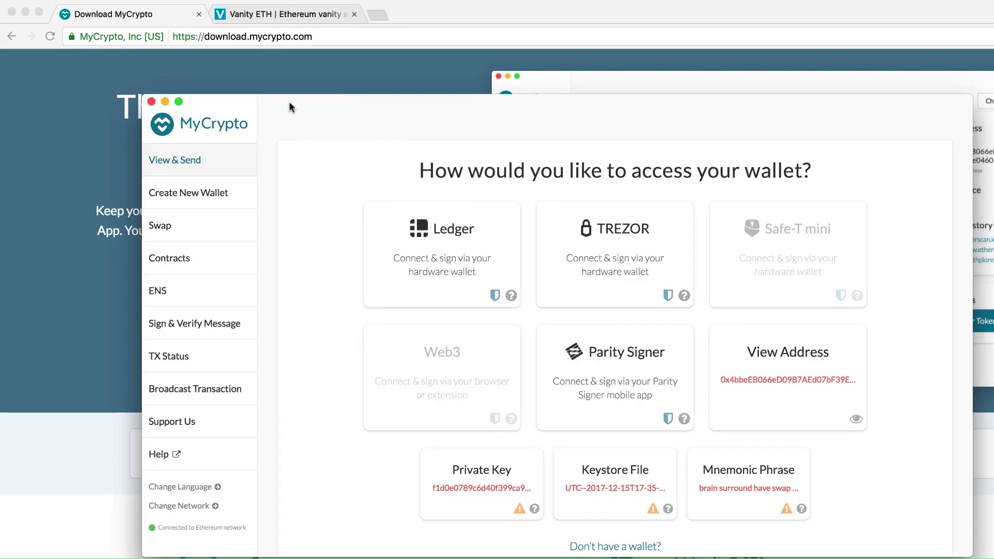
Generate a new password-protected keystore-file wallet in MyCrypto and save it to Downloads.
{"action": "left_click_drag", "start_coordinate": [288, 101], "coordinate": [215, 67]}
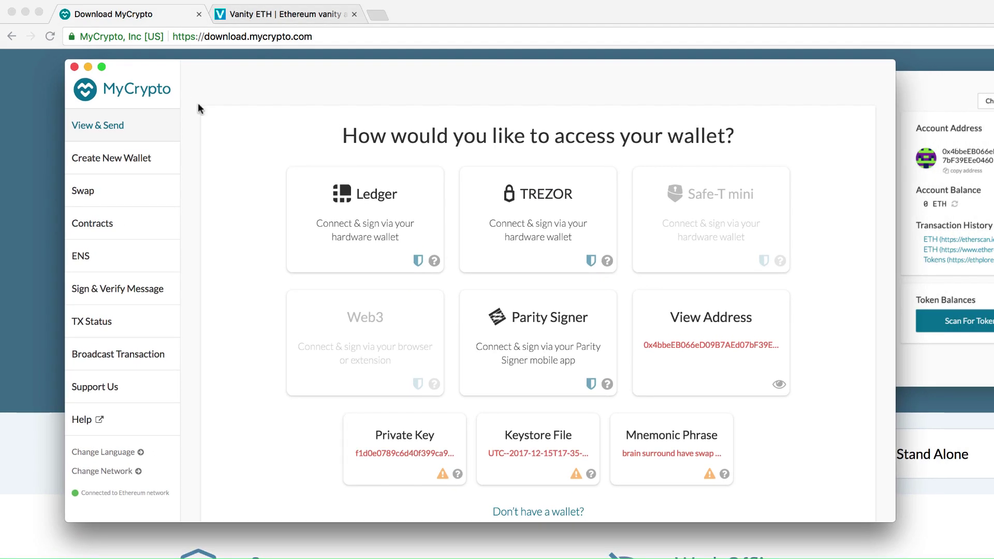
{"action": "left_click", "coordinate": [111, 159]}
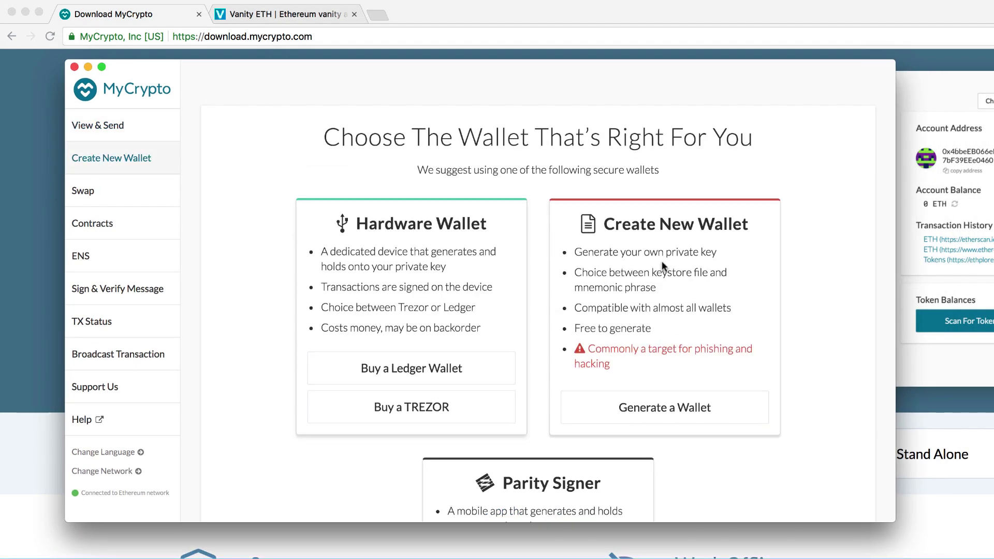
{"action": "left_click", "coordinate": [723, 417]}
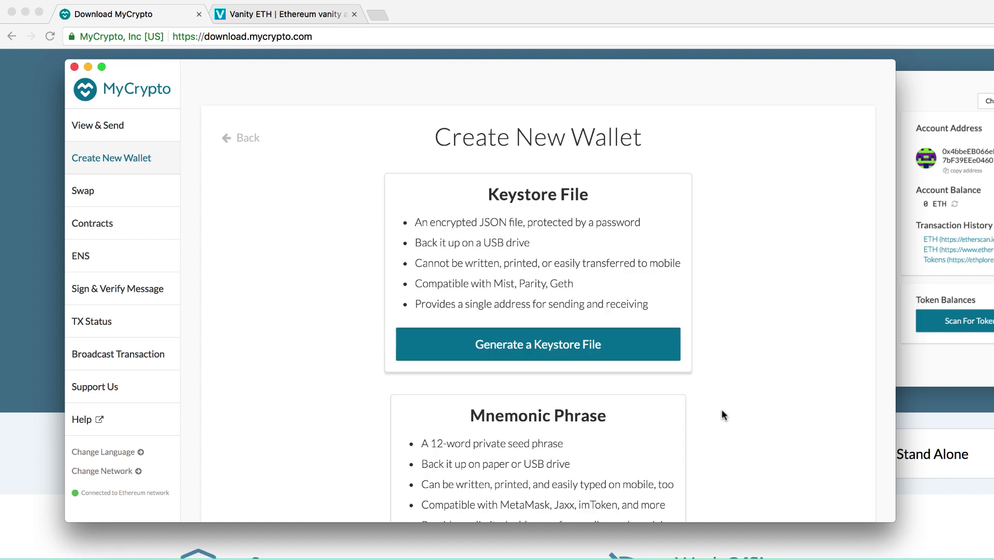
{"action": "left_click", "coordinate": [644, 363]}
{"action": "left_click", "coordinate": [543, 198]}
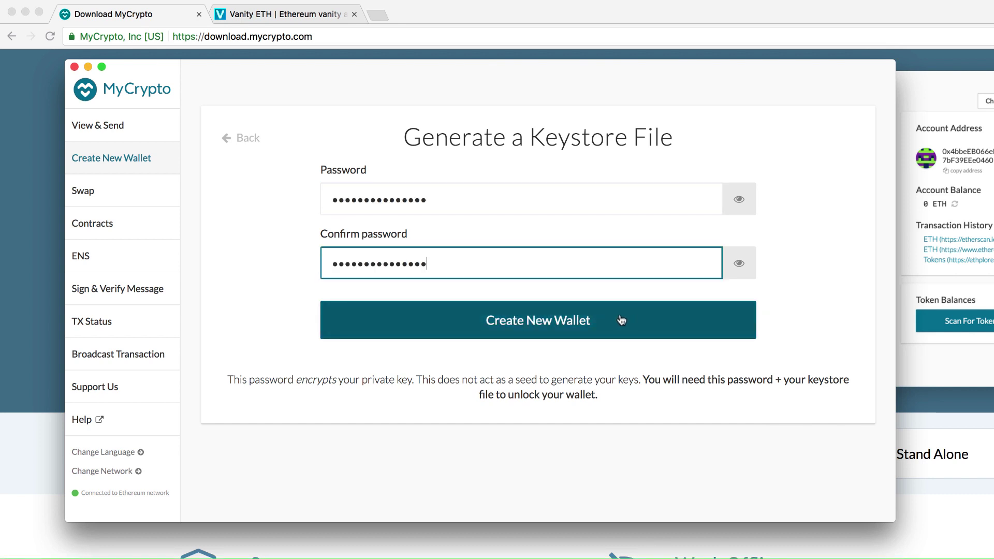
{"action": "left_click", "coordinate": [535, 323]}
{"action": "left_click", "coordinate": [559, 199]}
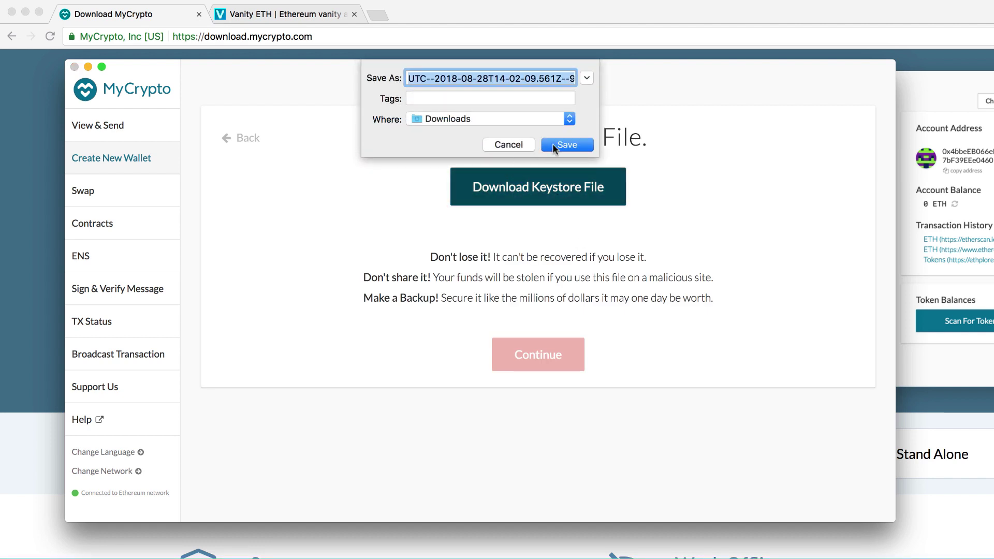
{"action": "left_click", "coordinate": [552, 144]}
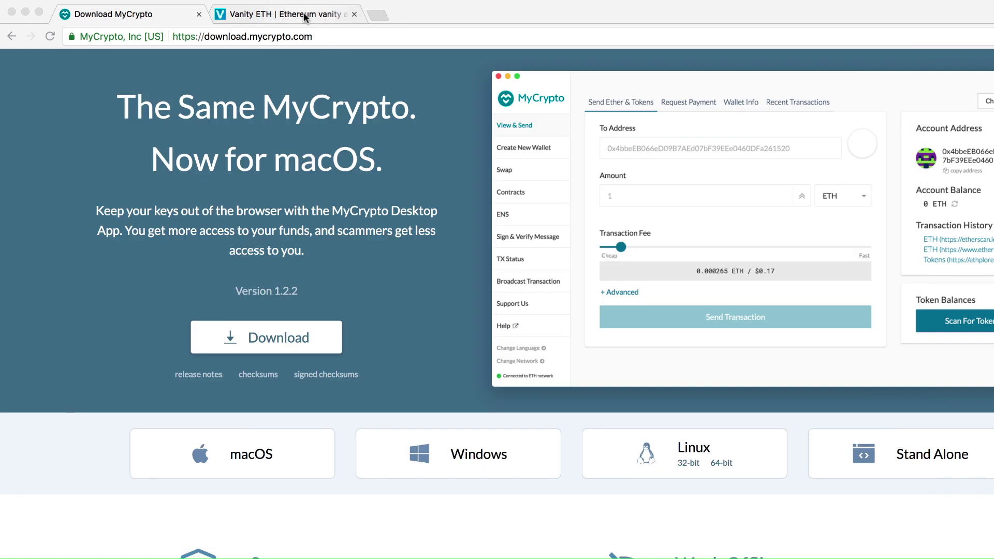
Generate a new random Ethereum address in Vanity-ETH.
{"action": "left_click", "coordinate": [305, 15]}
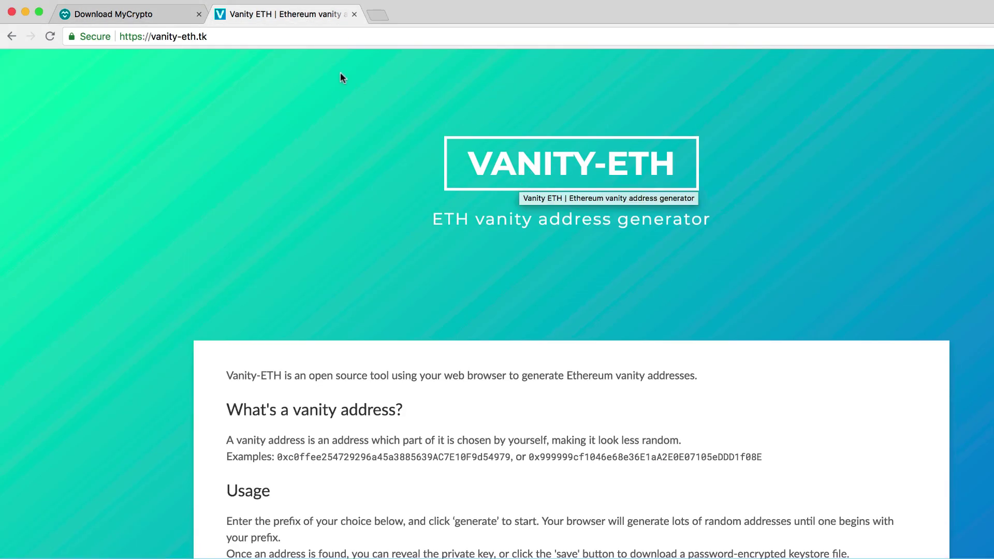
{"action": "left_click", "coordinate": [329, 36]}
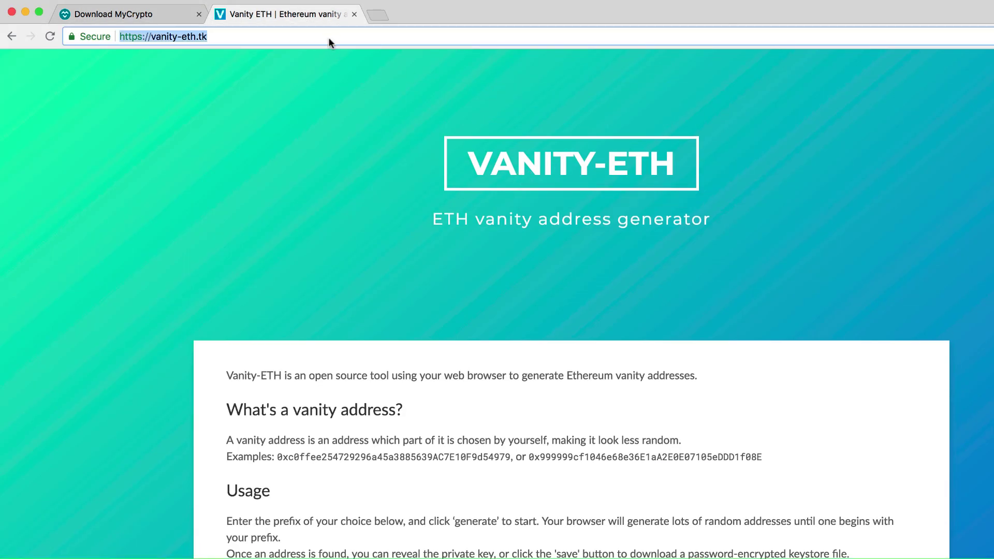
{"action": "left_click", "coordinate": [330, 111]}
{"action": "scroll", "coordinate": [356, 140], "scroll_direction": "down", "scroll_amount": 10}
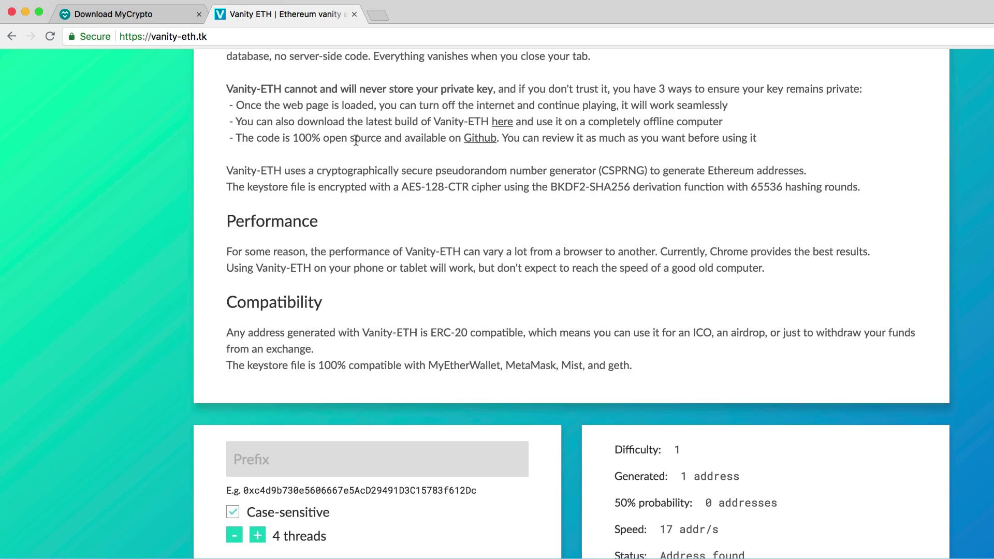
{"action": "scroll", "coordinate": [357, 140], "scroll_direction": "down", "scroll_amount": 3}
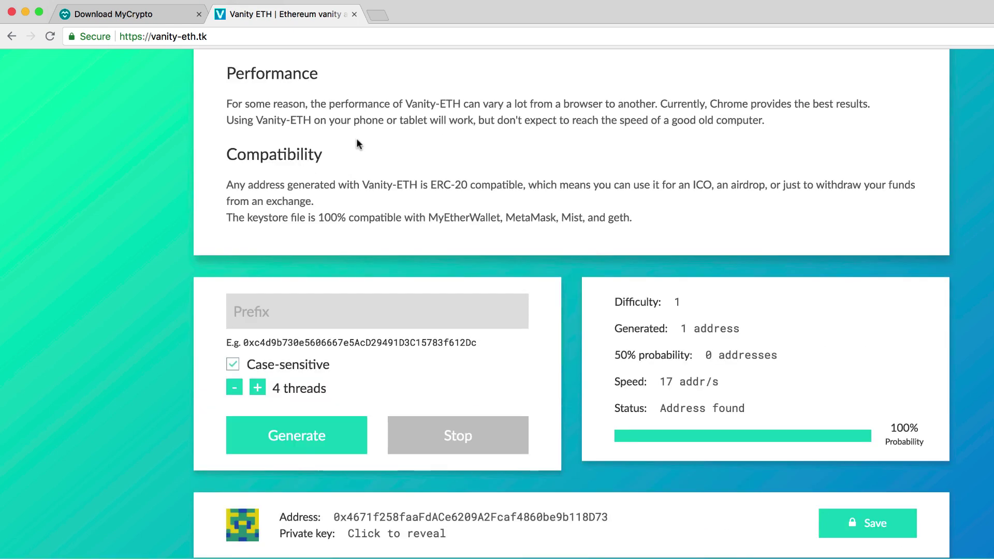
{"action": "left_click", "coordinate": [340, 311]}
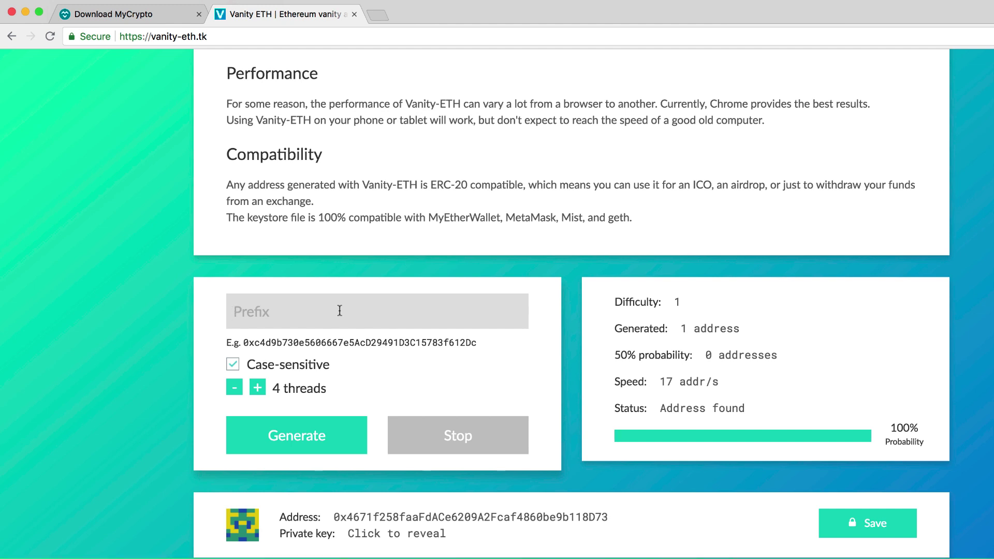
{"action": "left_click", "coordinate": [316, 435]}
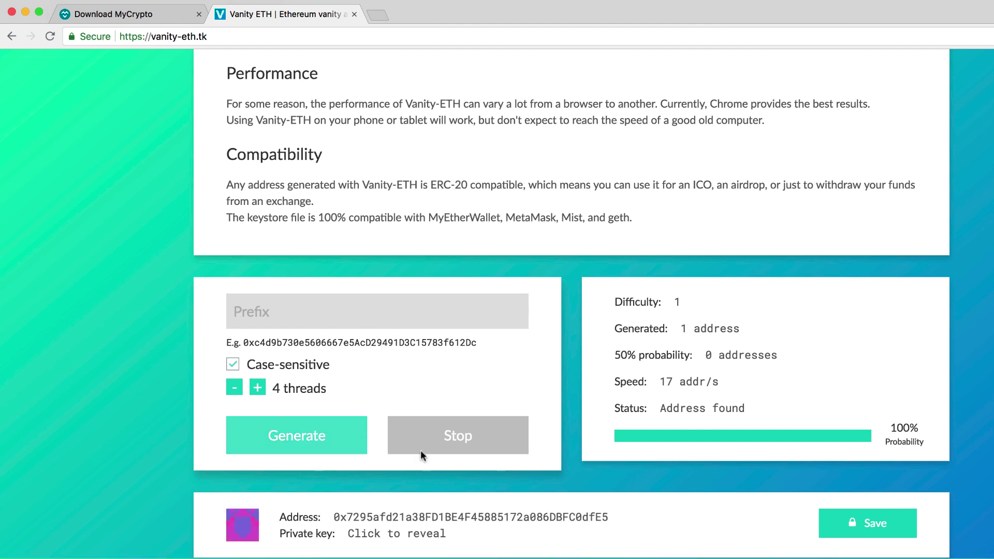
Encrypt the new address with a password and download its keystore file.
{"action": "left_click", "coordinate": [859, 523]}
{"action": "type", "text": "a"}
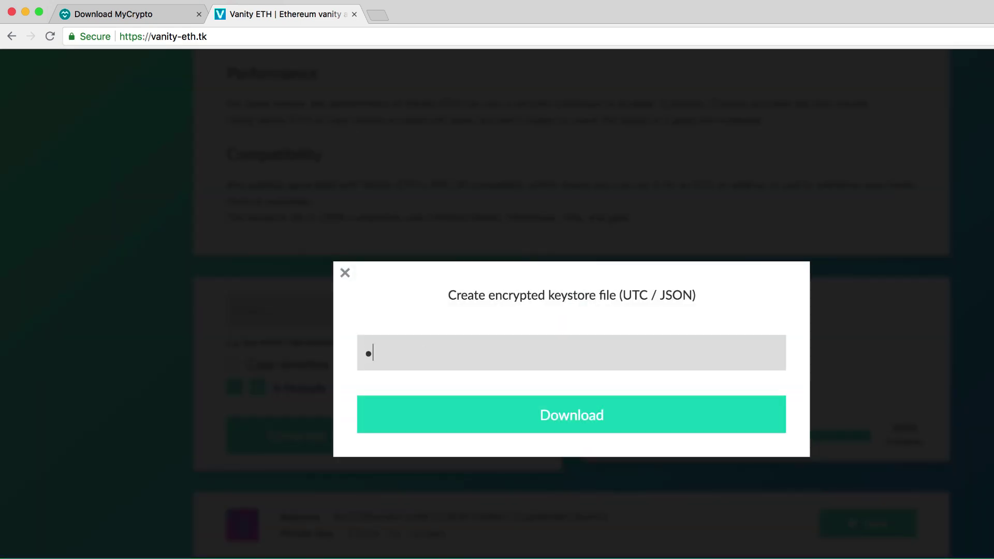
{"action": "type", "text": "aaaaaaaaaaaaaa"}
{"action": "left_click", "coordinate": [713, 421]}
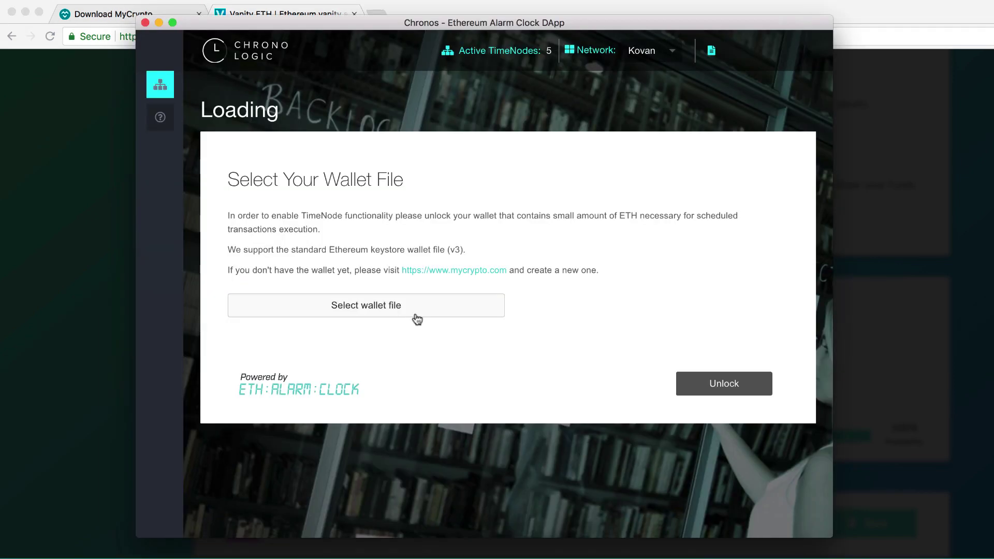
Load the UTC keystore file as the Chronos wallet and unlock it.
{"action": "left_click", "coordinate": [413, 315]}
{"action": "left_click", "coordinate": [442, 187]}
{"action": "double_click", "coordinate": [443, 187]}
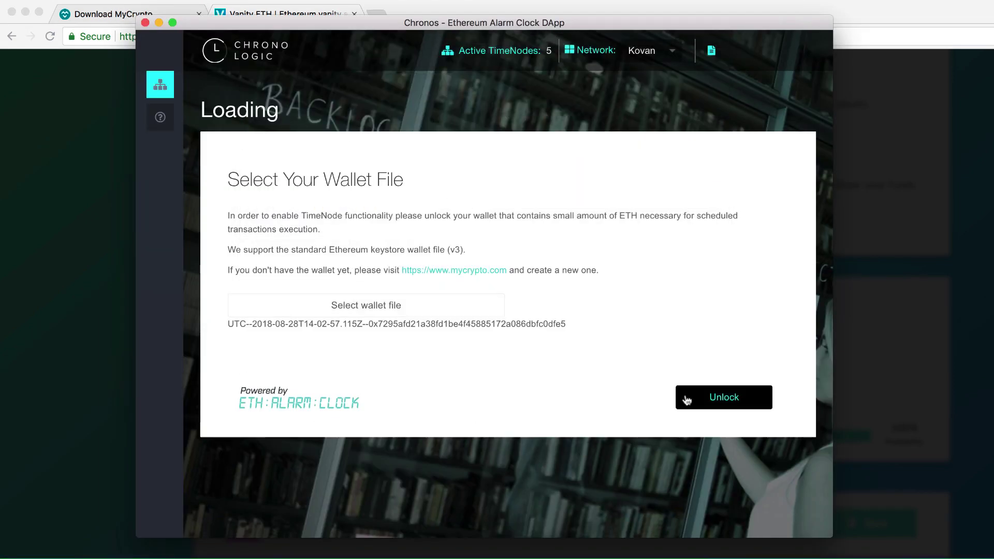
{"action": "left_click", "coordinate": [690, 401]}
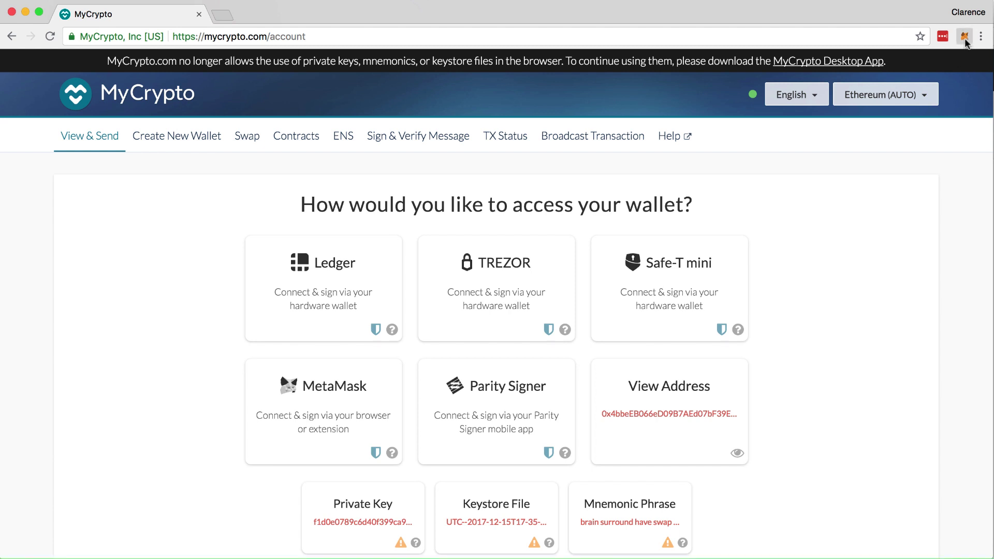
Switch MetaMask's network to the test network.
{"action": "left_click", "coordinate": [964, 38]}
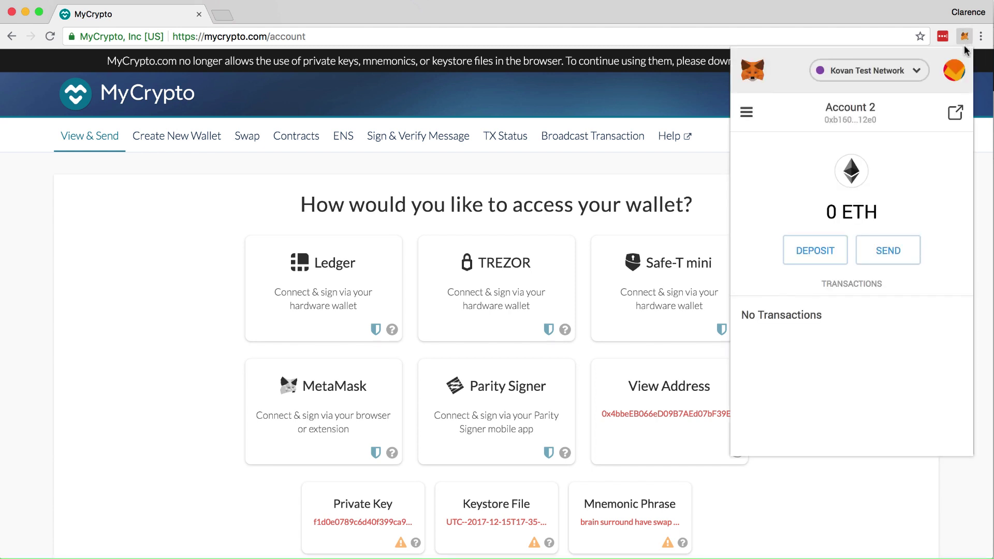
{"action": "left_click", "coordinate": [917, 73]}
{"action": "left_click", "coordinate": [866, 203]}
On MyCrypto's Sign Message page, type 'TimeNode:' into the message box.
{"action": "left_click", "coordinate": [449, 137]}
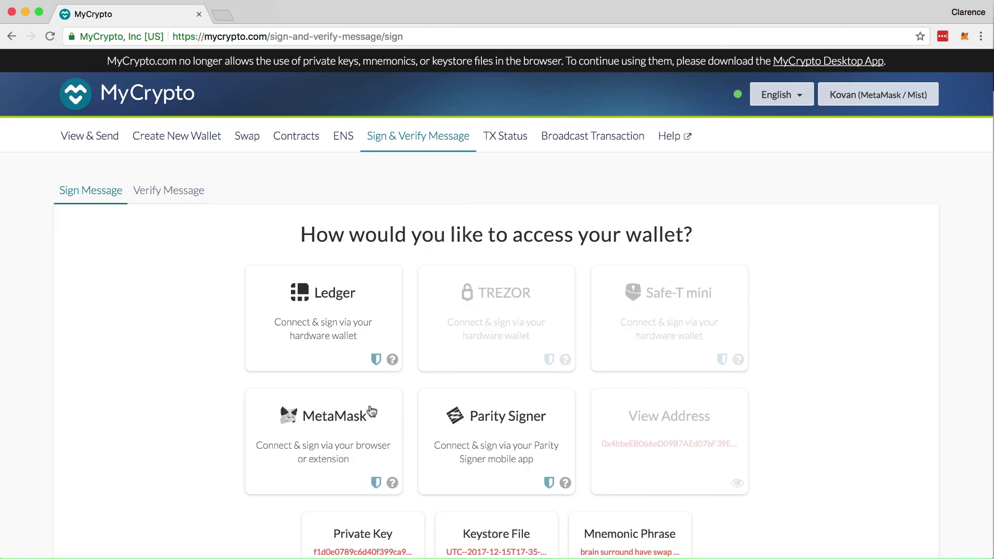
{"action": "left_click", "coordinate": [355, 321]}
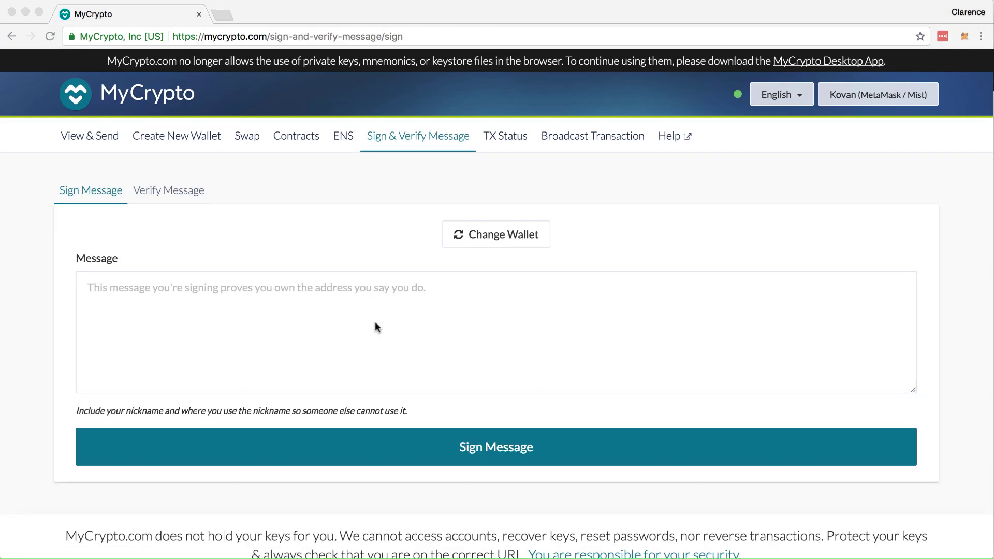
{"action": "left_click", "coordinate": [377, 322]}
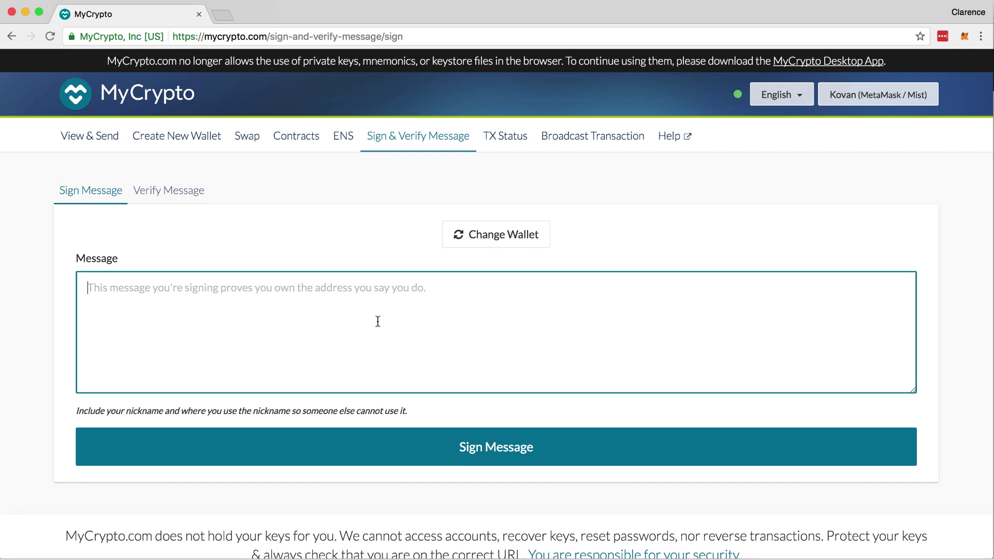
{"action": "type", "text": "TimeNode"}
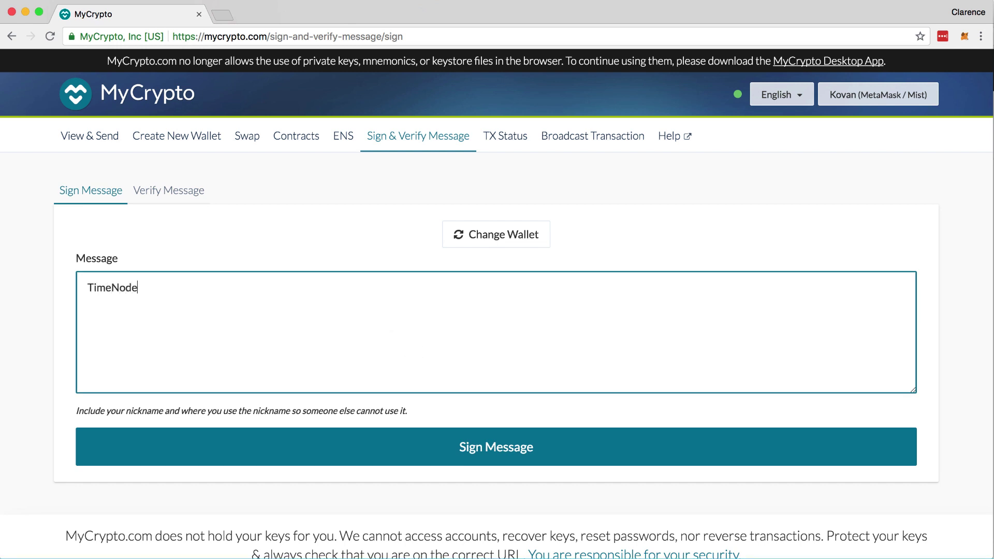
{"action": "type", "text": ":"}
Copy the TimeNode's address from Chronos and paste it after 'TimeNode:' in the message.
{"action": "key", "text": "super+Tab"}
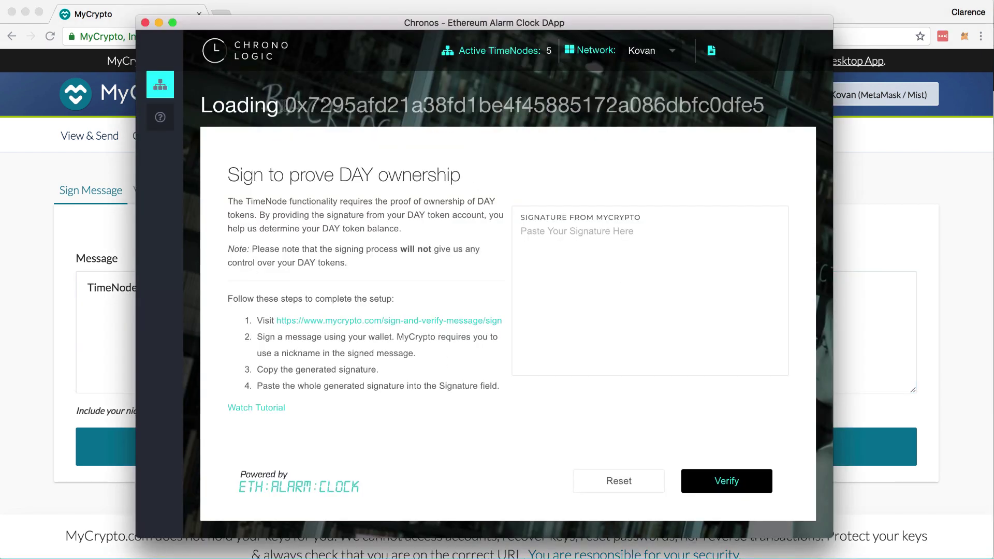
{"action": "left_click_drag", "start_coordinate": [284, 104], "coordinate": [765, 101]}
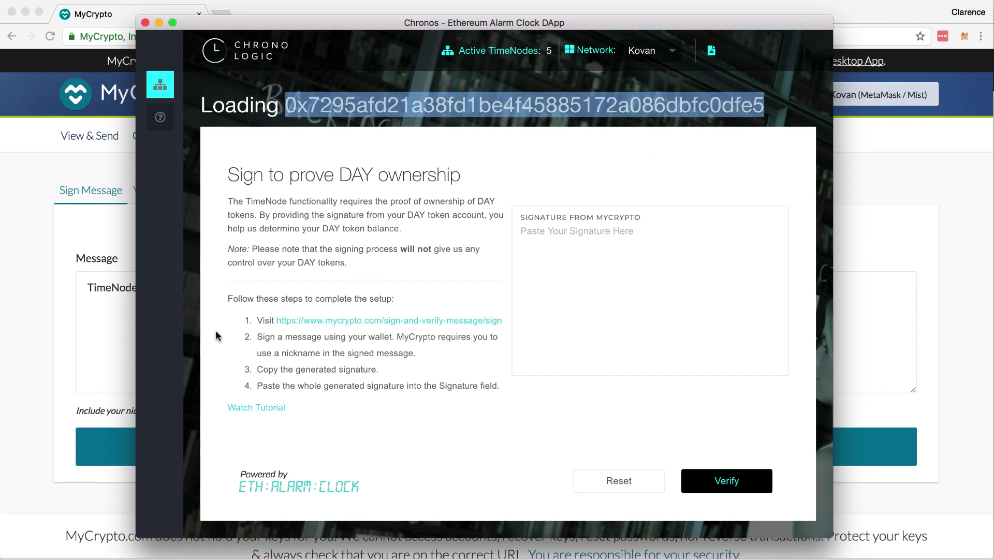
{"action": "key", "text": "super+c"}
{"action": "key", "text": "super+Tab"}
{"action": "key", "text": "super+v"}
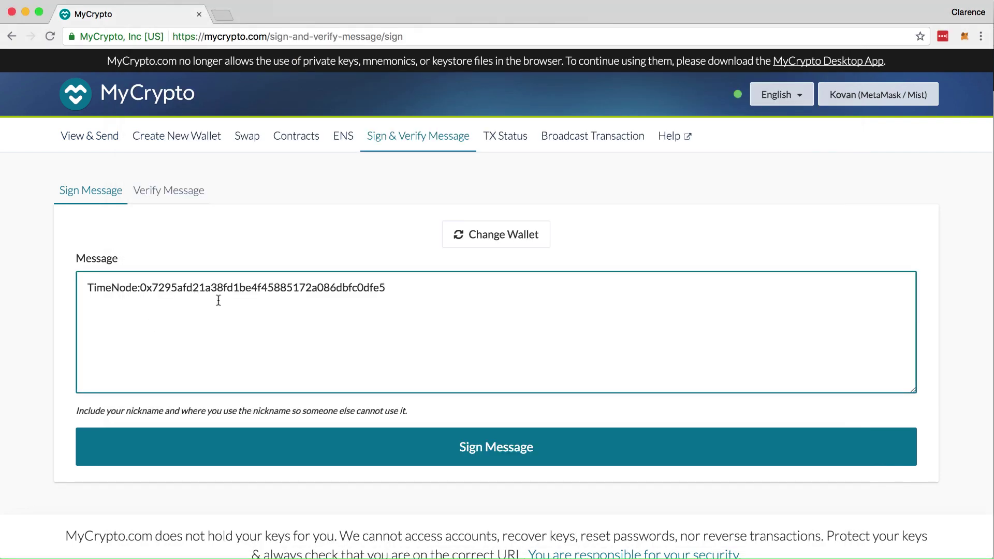
Sign the message, approve it in MetaMask, and select the resulting signature JSON.
{"action": "left_click", "coordinate": [494, 457]}
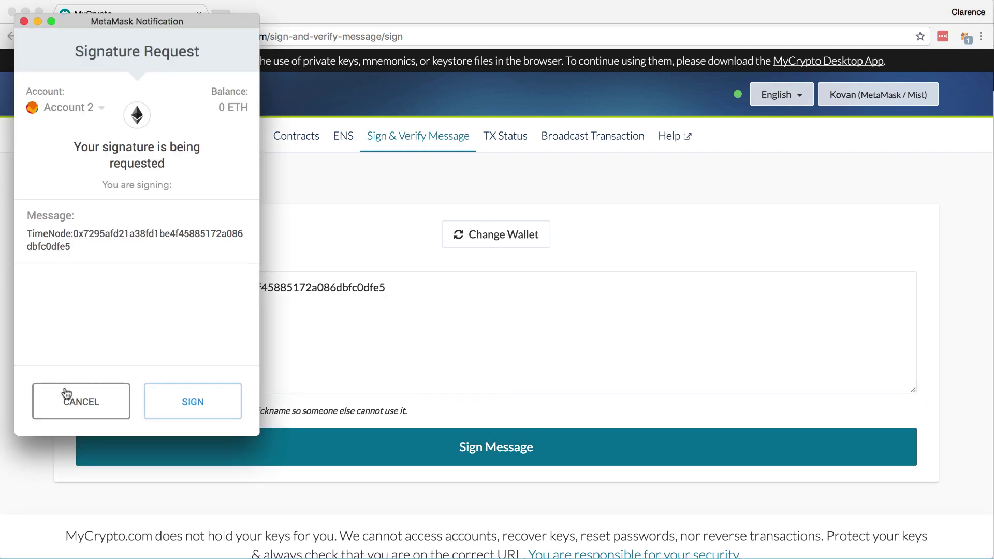
{"action": "left_click", "coordinate": [173, 405]}
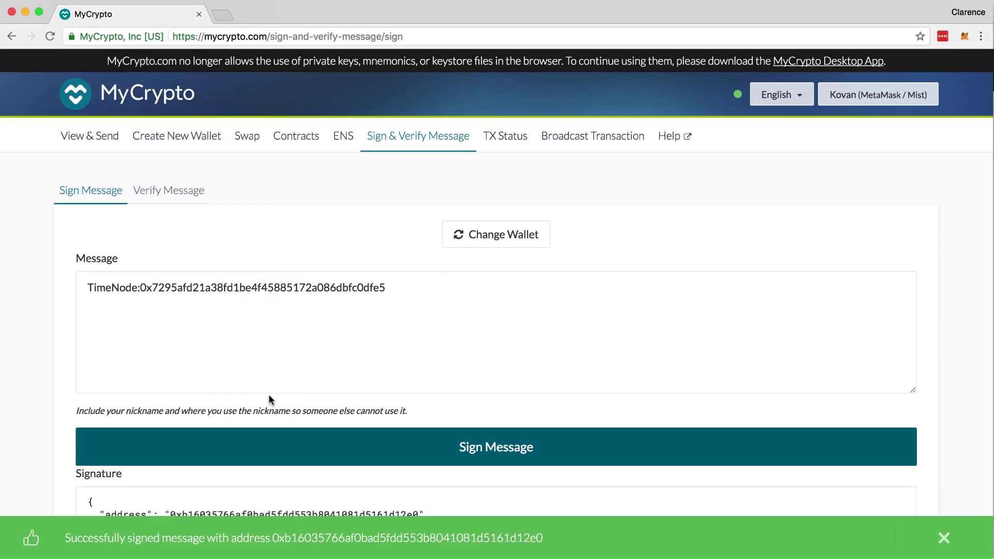
{"action": "scroll", "coordinate": [293, 394], "scroll_direction": "down", "scroll_amount": 5}
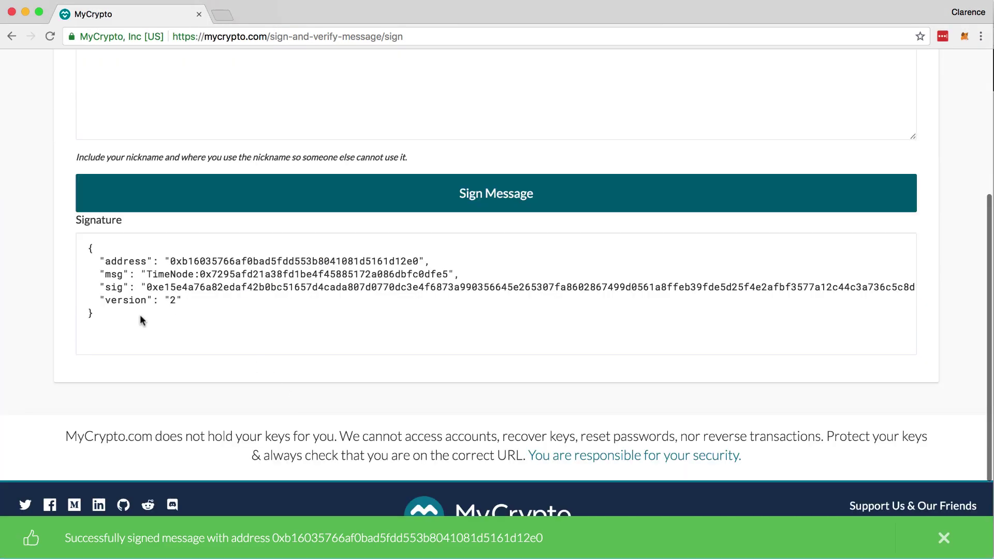
{"action": "scroll", "coordinate": [110, 316], "scroll_direction": "up", "scroll_amount": 1}
{"action": "left_click_drag", "start_coordinate": [98, 332], "coordinate": [84, 267]}
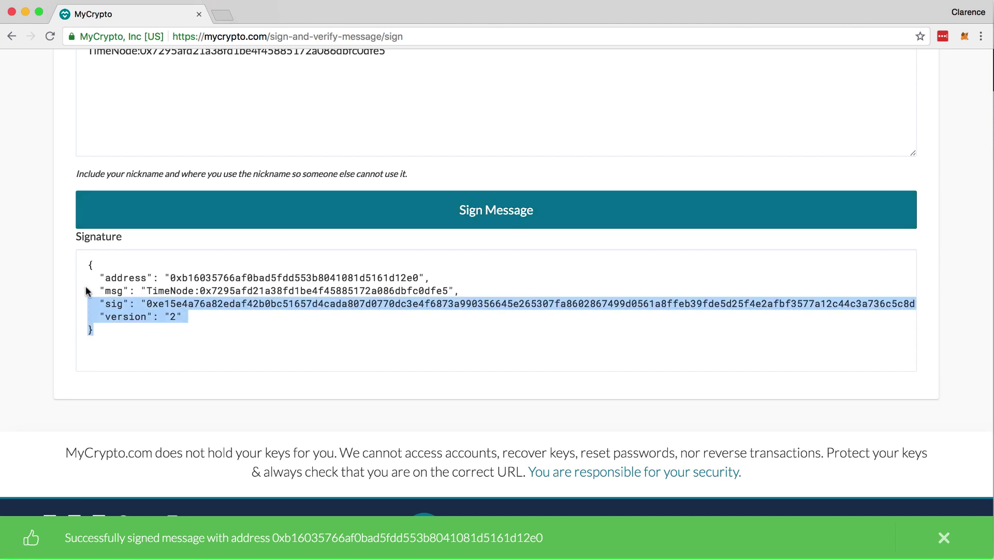
{"action": "right_click", "coordinate": [140, 281]}
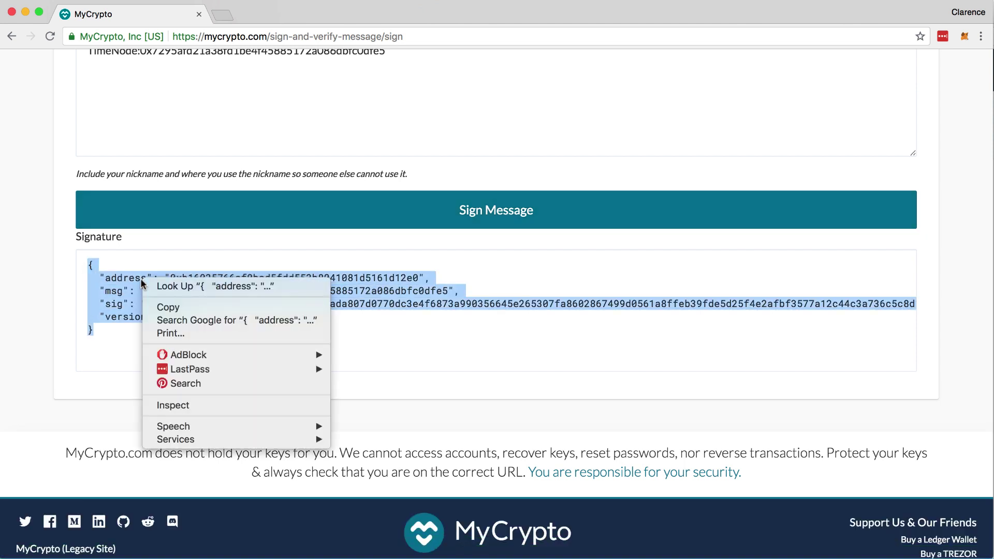
Paste the signature JSON into Chronos's Signature from MyCrypto field and verify DAY ownership.
{"action": "left_click", "coordinate": [187, 307]}
{"action": "key", "text": "super+Tab"}
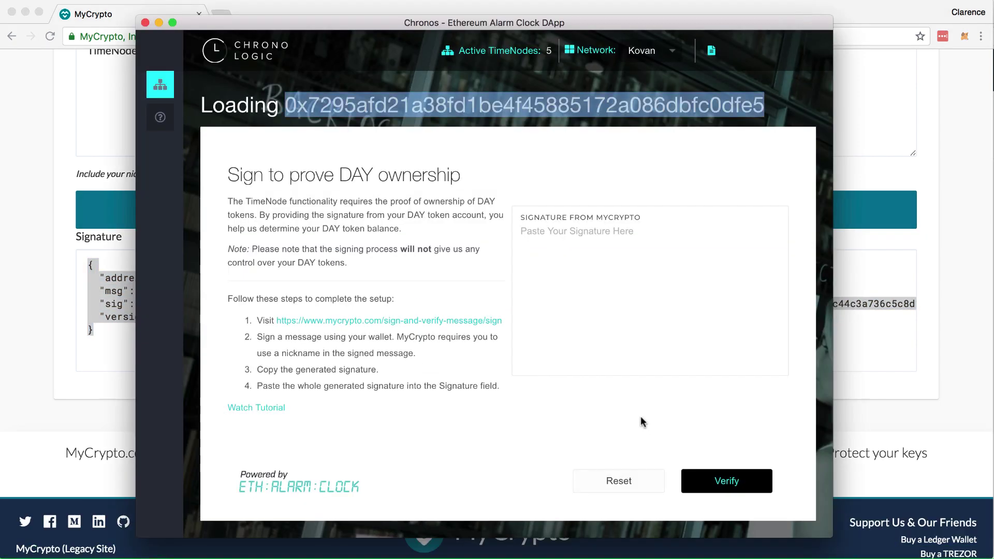
{"action": "left_click", "coordinate": [635, 311]}
{"action": "key", "text": "super+v"}
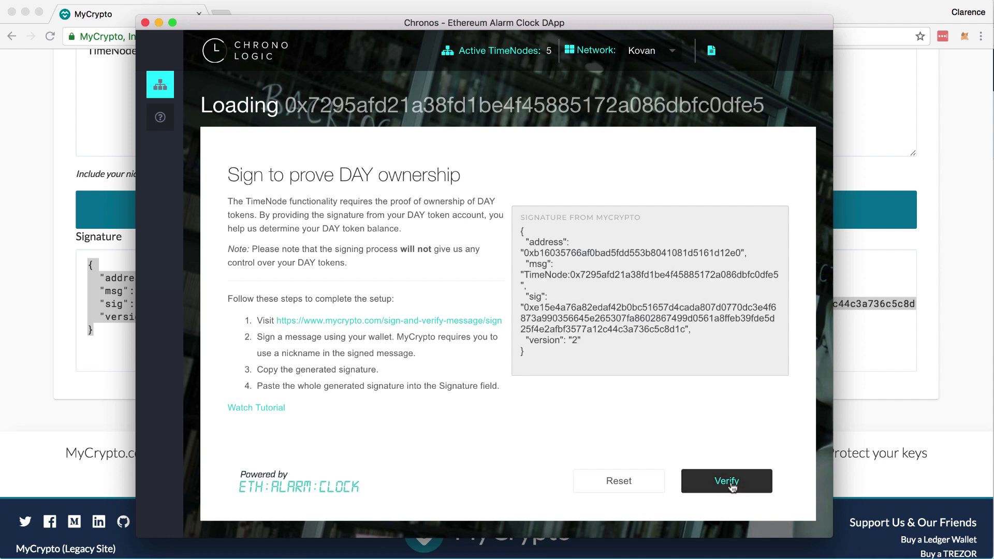
{"action": "left_click", "coordinate": [727, 481]}
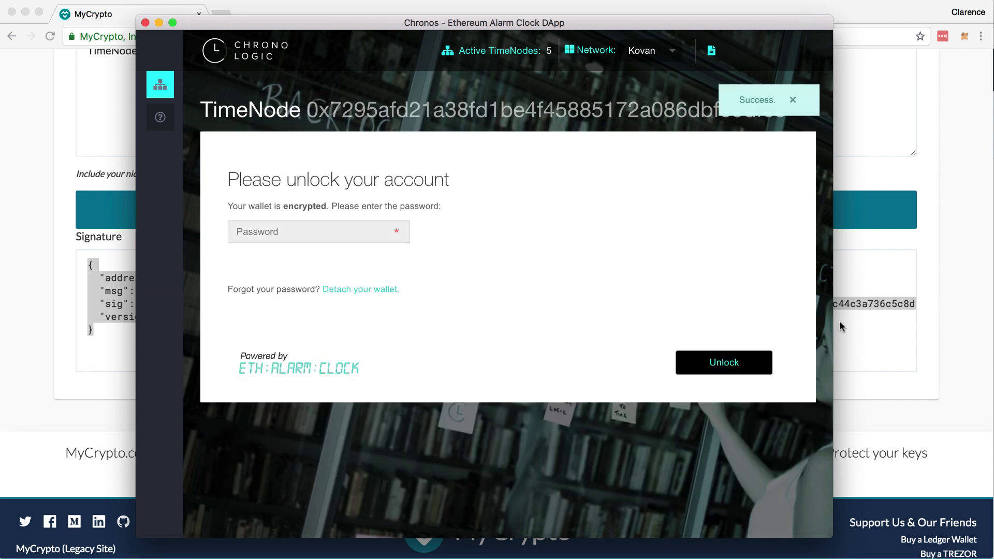
Unlock the wallet with its password to reach the dashboard showing 333 DAY.
{"action": "key", "text": "super+v"}
{"action": "type", "text": "**"}
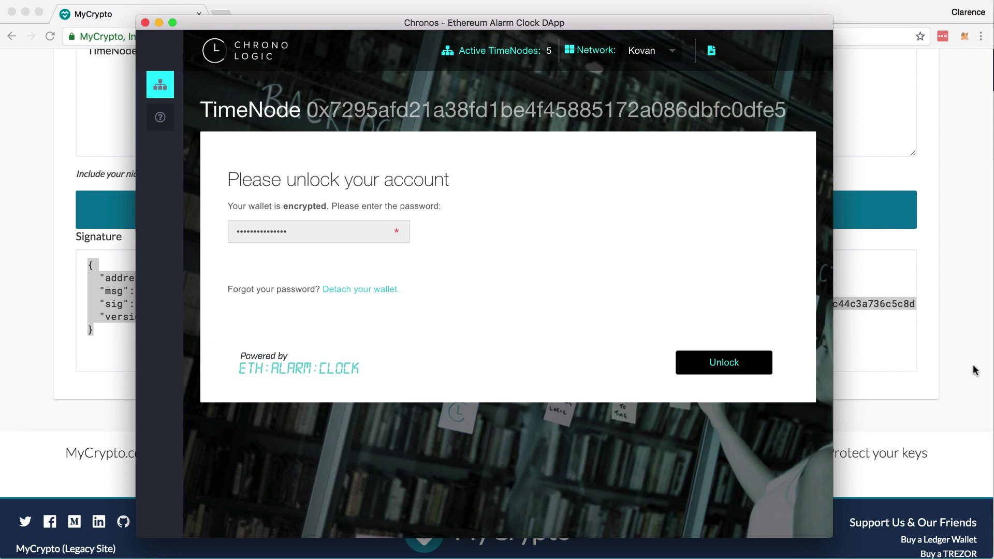
{"action": "left_click", "coordinate": [752, 366]}
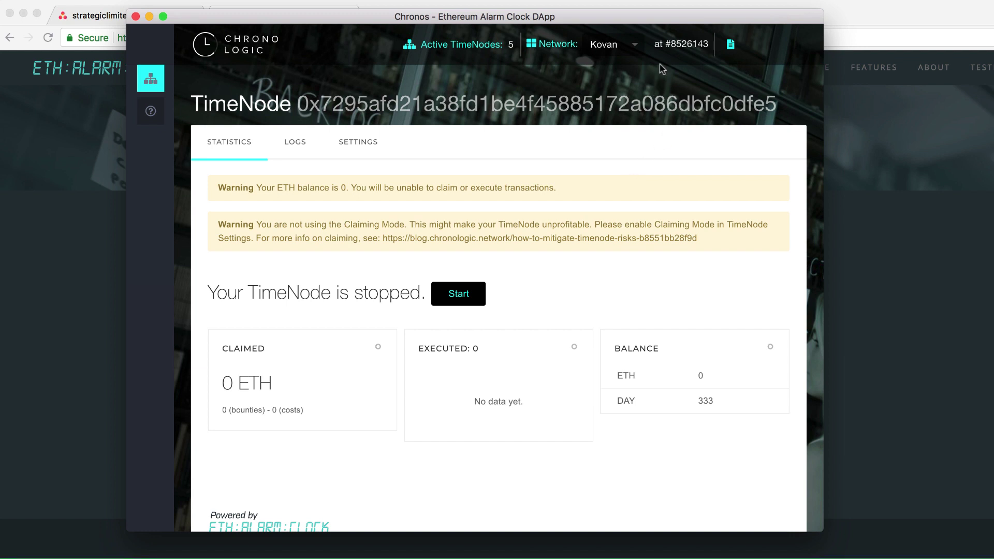
Turn on Claiming Mode in the TimeNode settings and save.
{"action": "left_click", "coordinate": [370, 151]}
{"action": "left_click", "coordinate": [755, 198]}
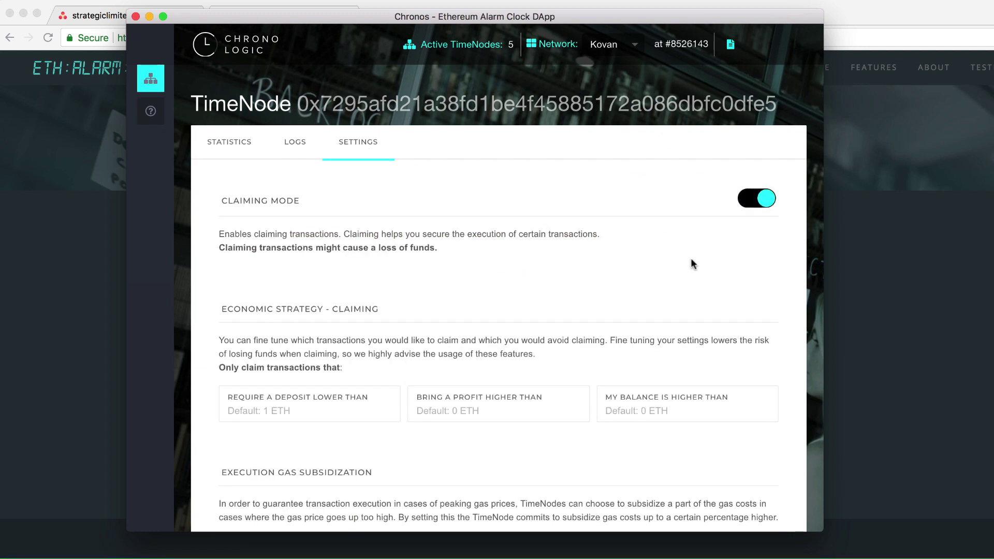
{"action": "scroll", "coordinate": [691, 256], "scroll_direction": "down", "scroll_amount": 10}
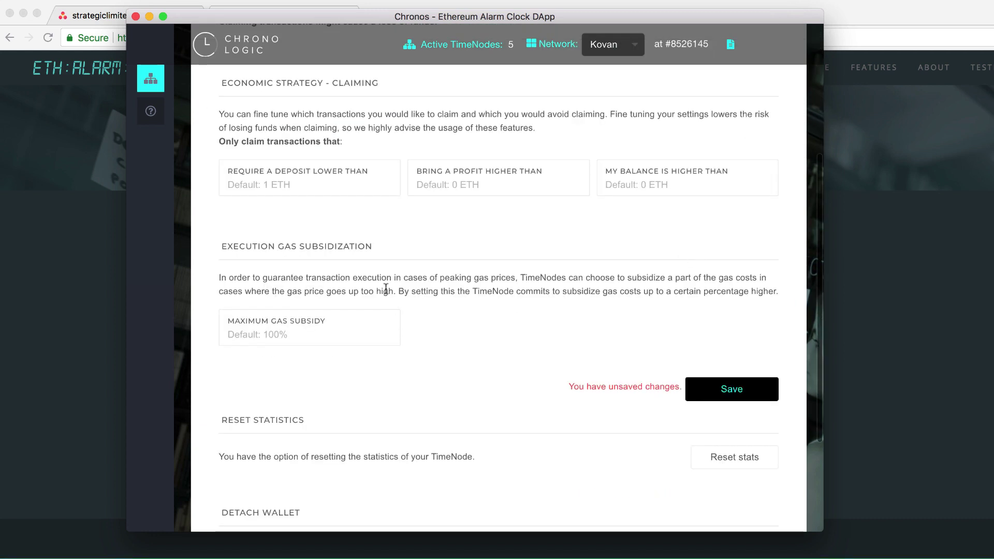
{"action": "left_click", "coordinate": [337, 190]}
{"action": "left_click", "coordinate": [722, 244]}
Confirm the TimeNode settings changes with the wallet password.
{"action": "left_click", "coordinate": [531, 117]}
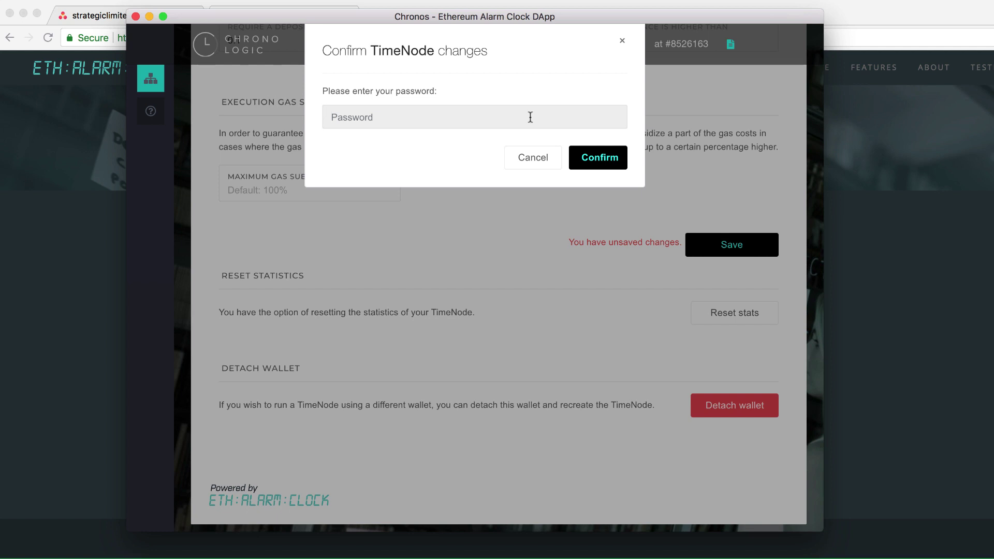
{"action": "type", "text": "••••••••••••••"}
{"action": "left_click", "coordinate": [599, 158]}
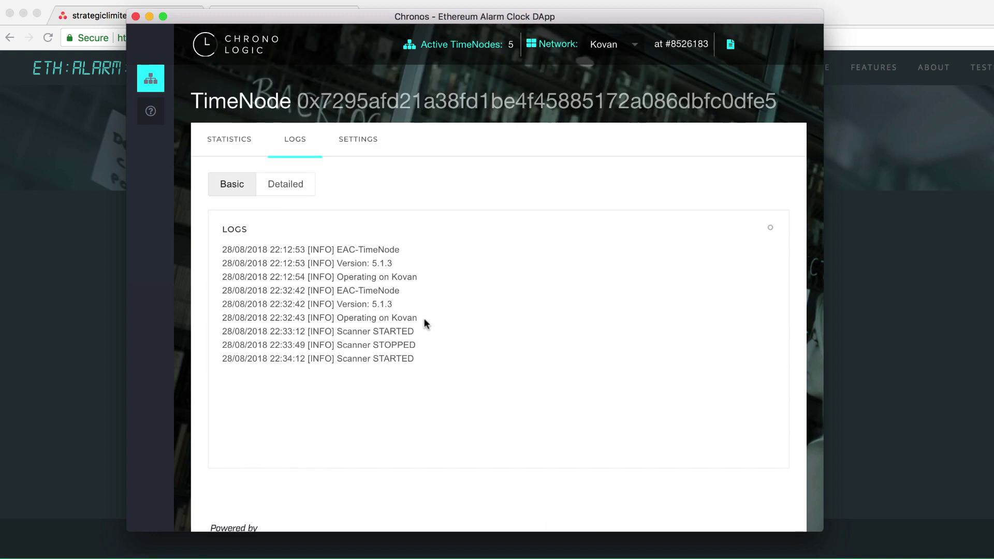
Review the detailed TimeNode log entries, switch back to Basic, and return to Statistics.
{"action": "left_click", "coordinate": [290, 192]}
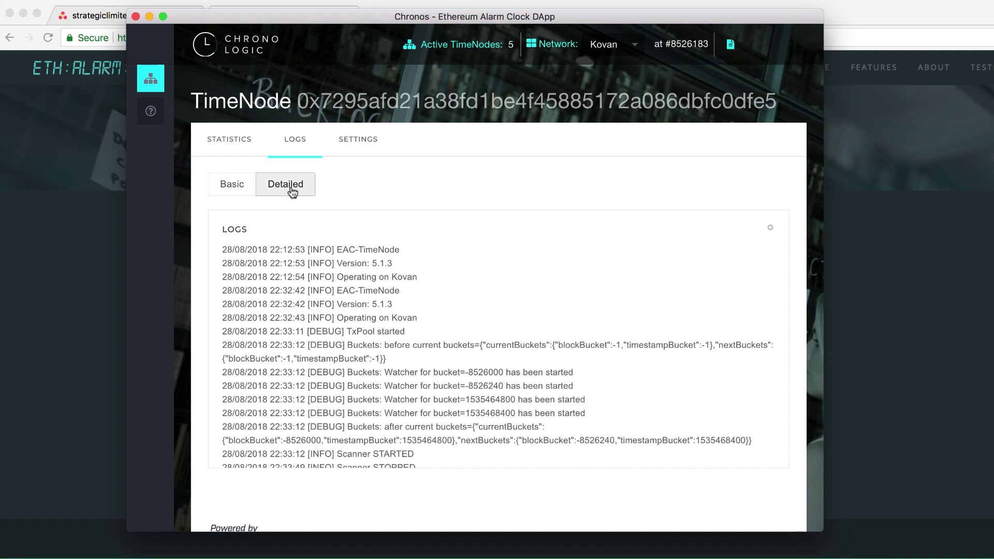
{"action": "scroll", "coordinate": [475, 305], "scroll_direction": "down", "scroll_amount": 5}
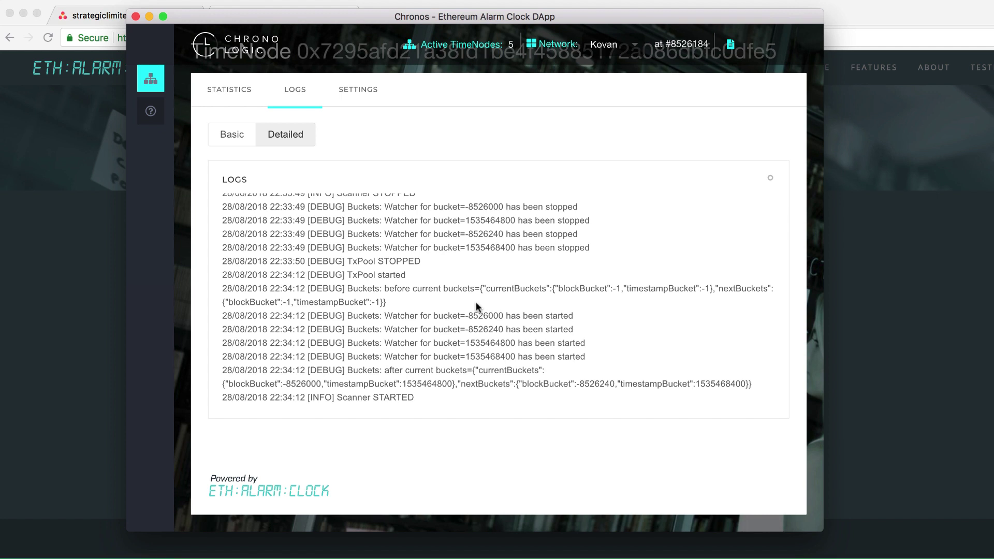
{"action": "left_click", "coordinate": [232, 134]}
{"action": "left_click", "coordinate": [237, 149]}
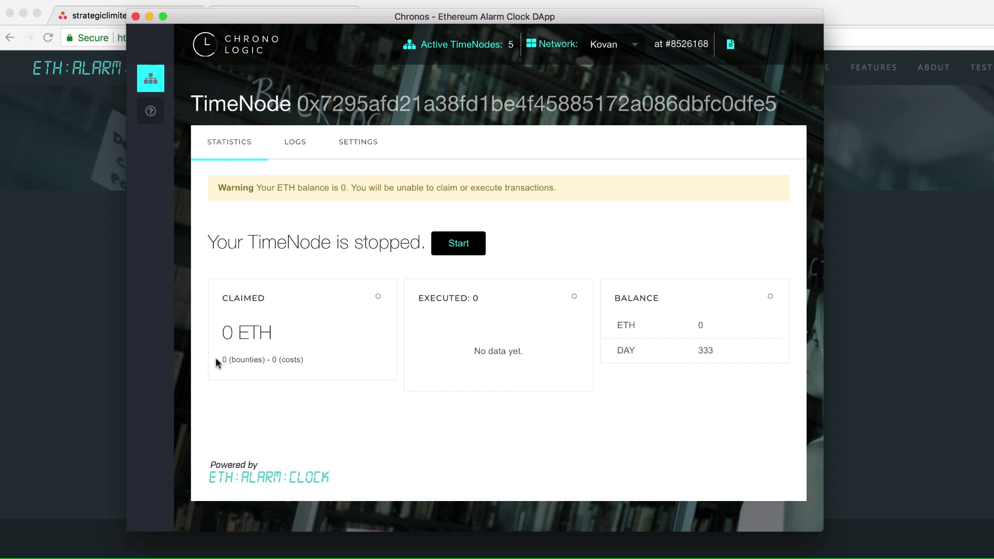
Start the TimeNode and confirm Kovan is the selected network.
{"action": "left_click", "coordinate": [451, 249]}
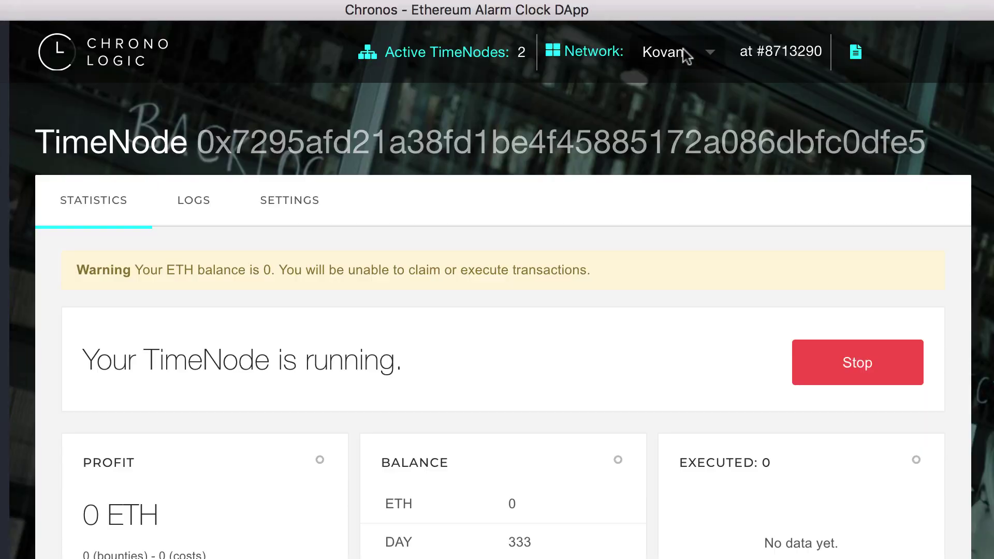
{"action": "left_click", "coordinate": [712, 56]}
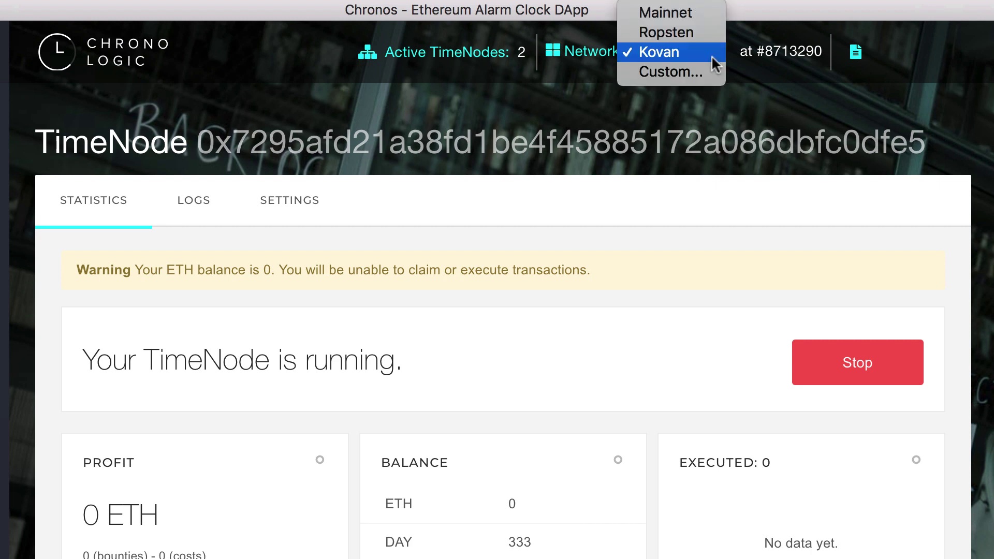